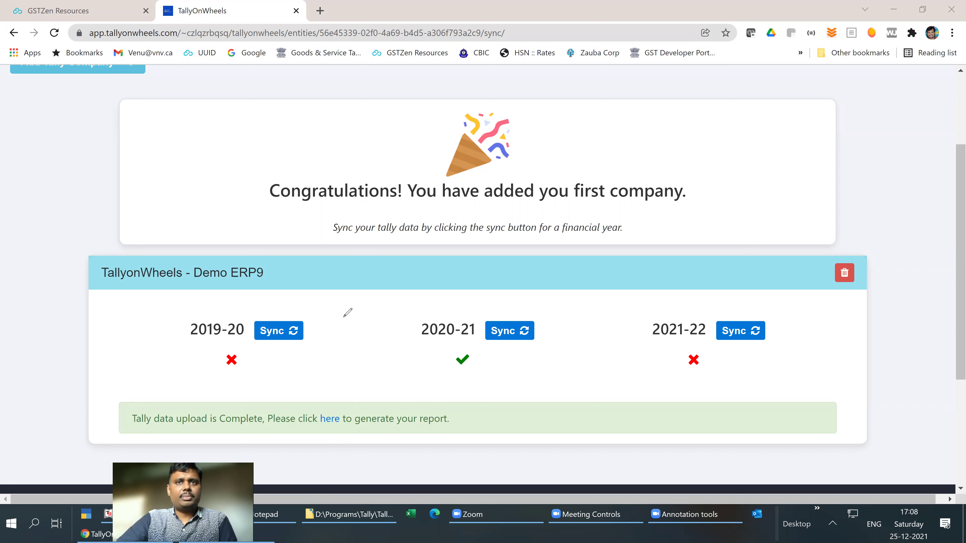
# Step: Circle the GSTZen Demo Entity breadcrumb and Add Tally Company in red, and sketch an entity box with several company lines
pyautogui.scroll(3, 262, 202)
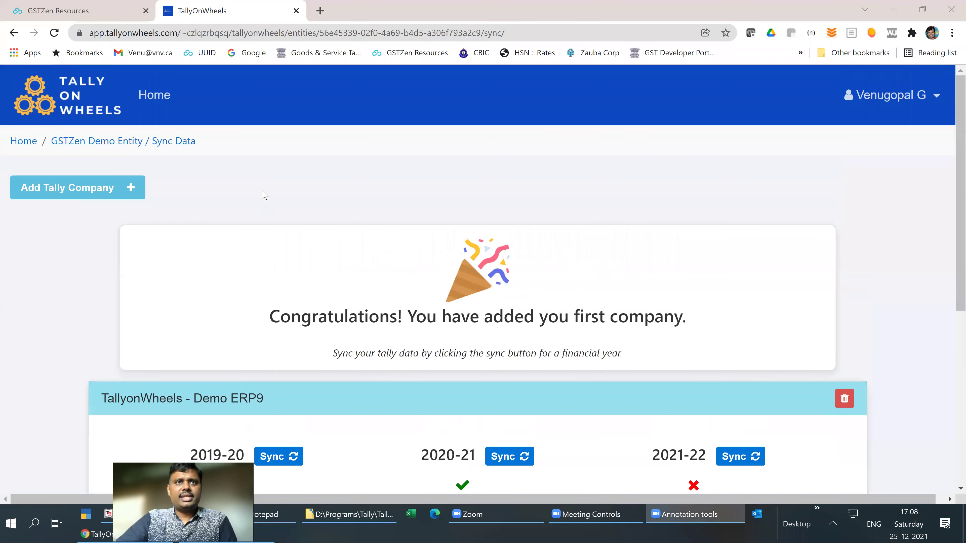
pyautogui.moveTo(230, 136)
pyautogui.mouseDown()
pyautogui.moveTo(202, 126)
pyautogui.moveTo(63, 126)
pyautogui.moveTo(43, 144)
pyautogui.moveTo(76, 162)
pyautogui.moveTo(230, 136)
pyautogui.mouseUp()
pyautogui.moveTo(90, 168); pyautogui.dragTo(98, 151)
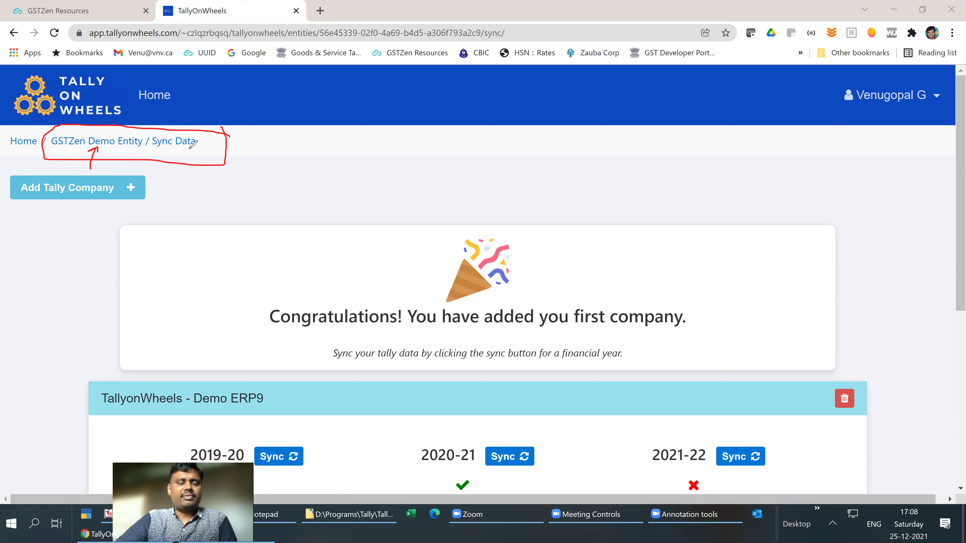
pyautogui.moveTo(149, 168)
pyautogui.mouseDown()
pyautogui.moveTo(36, 167)
pyautogui.moveTo(15, 212)
pyautogui.moveTo(121, 211)
pyautogui.moveTo(135, 181)
pyautogui.mouseUp()
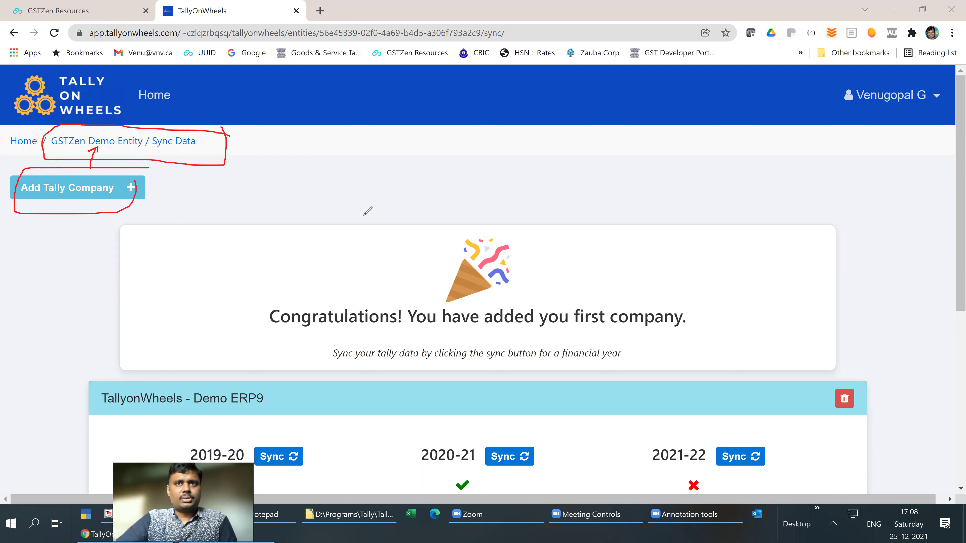
pyautogui.moveTo(357, 174)
pyautogui.mouseDown()
pyautogui.moveTo(349, 225)
pyautogui.moveTo(409, 175)
pyautogui.moveTo(330, 170)
pyautogui.moveTo(370, 202)
pyautogui.moveTo(448, 180)
pyautogui.moveTo(473, 191)
pyautogui.moveTo(453, 196)
pyautogui.moveTo(466, 209)
pyautogui.mouseUp()
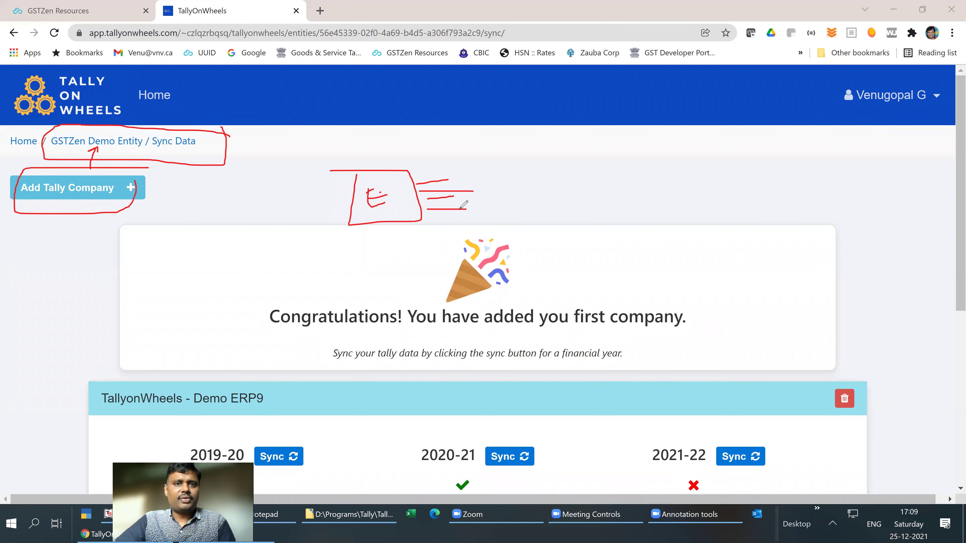
pyautogui.moveTo(462, 172)
pyautogui.mouseDown()
pyautogui.moveTo(428, 169)
pyautogui.moveTo(414, 174)
pyautogui.moveTo(426, 184)
pyautogui.moveTo(463, 179)
pyautogui.moveTo(463, 169)
pyautogui.moveTo(327, 205)
pyautogui.moveTo(511, 190)
pyautogui.moveTo(494, 140)
pyautogui.mouseUp()
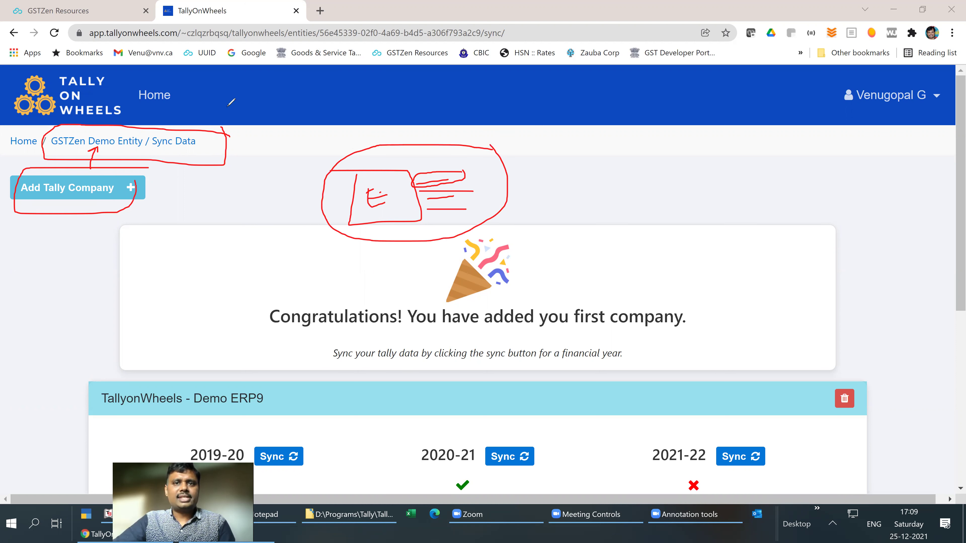
# Step: Generate the report for the uploaded TallyonWheels - Demo ERP9 data
pyautogui.scroll(-5, 421, 326)
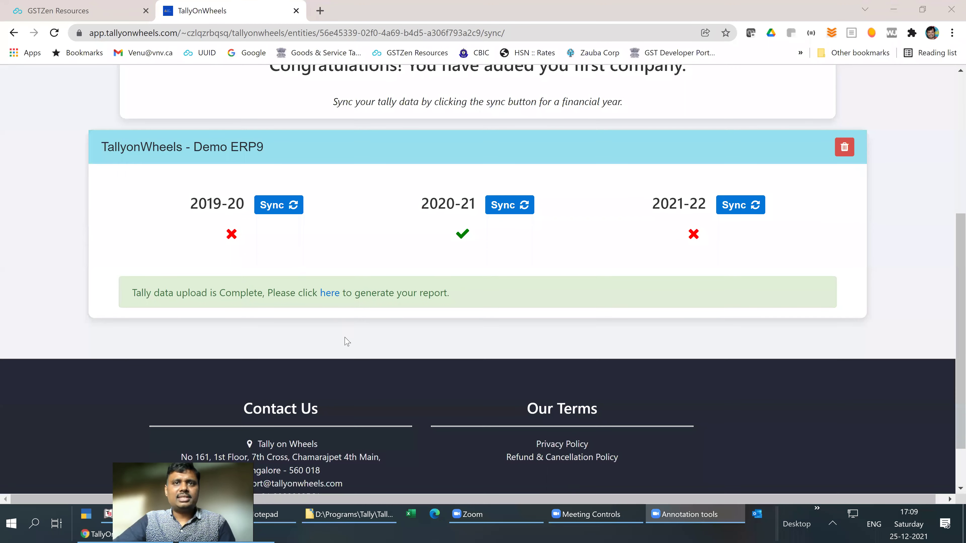
pyautogui.click(329, 293)
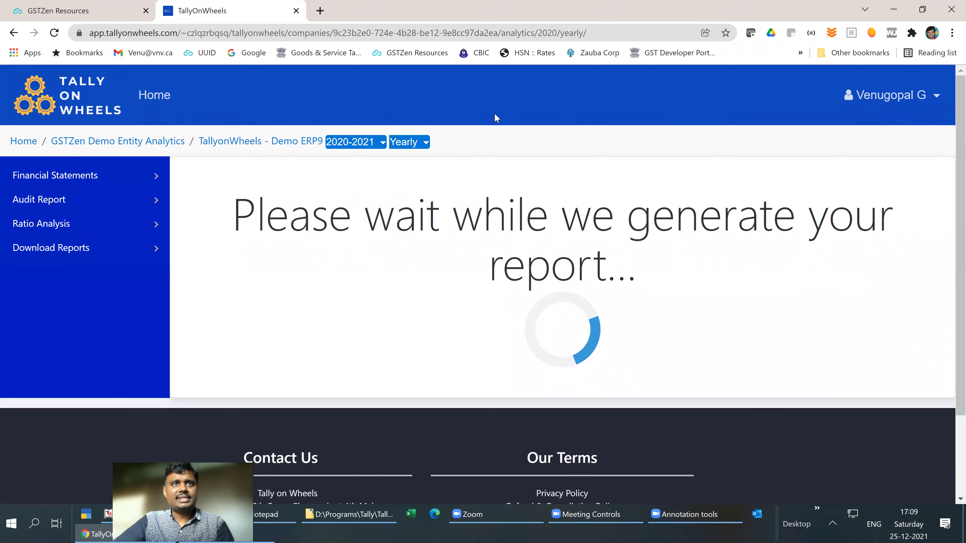
pyautogui.moveTo(190, 127)
pyautogui.mouseDown()
pyautogui.moveTo(144, 127)
pyautogui.moveTo(144, 142)
pyautogui.moveTo(188, 144)
pyautogui.moveTo(190, 126)
pyautogui.mouseUp()
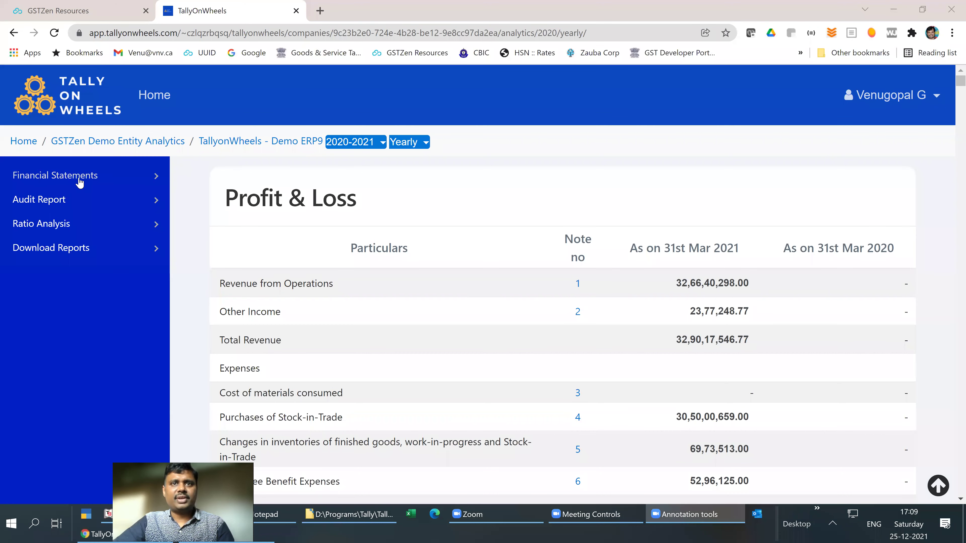
# Step: Expand Financial Statements and list the sections under Profit/Loss and Balance Sheet
pyautogui.click(79, 179)
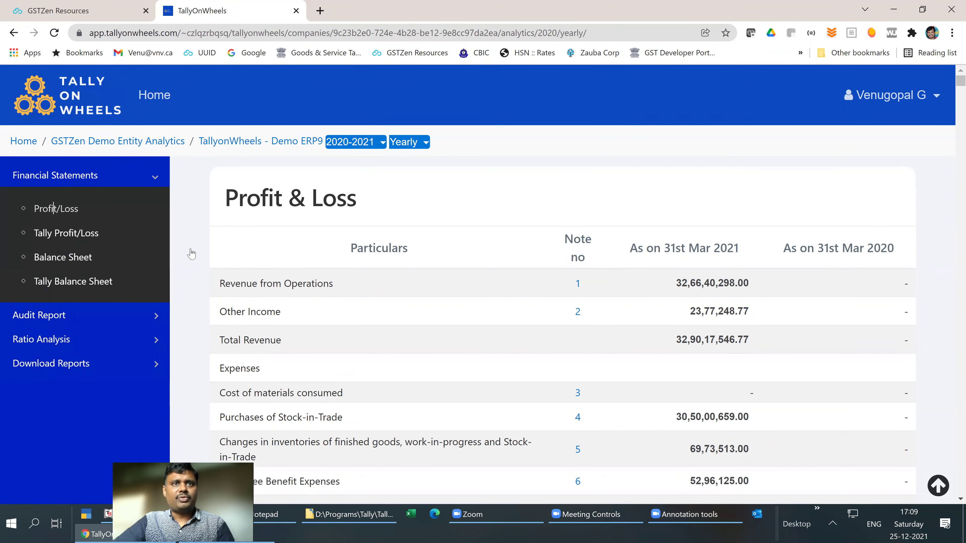
pyautogui.scroll(-3, 416, 286)
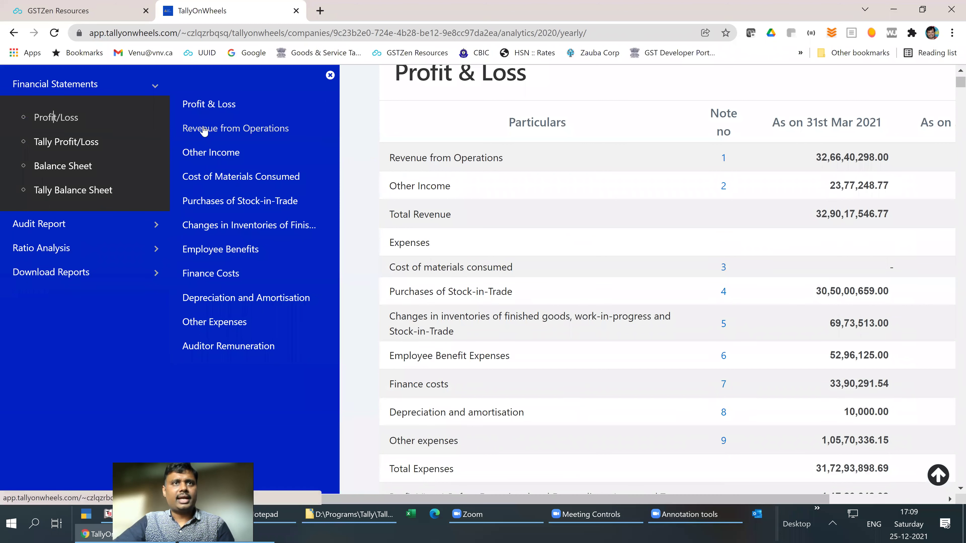
pyautogui.click(61, 168)
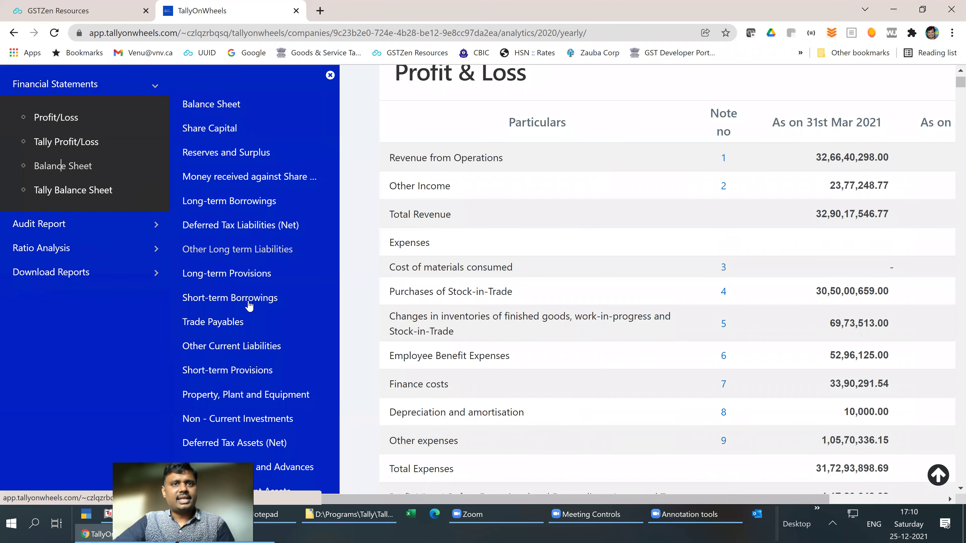
# Step: View the Balance Sheet and its Share Capital schedule, and look over the asset and liability lines
pyautogui.scroll(3, 72, 297)
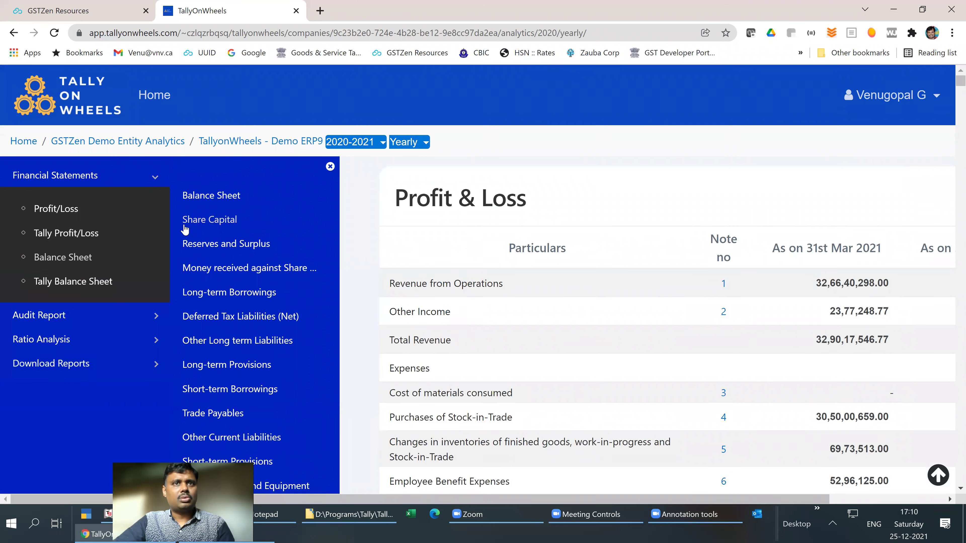
pyautogui.click(206, 200)
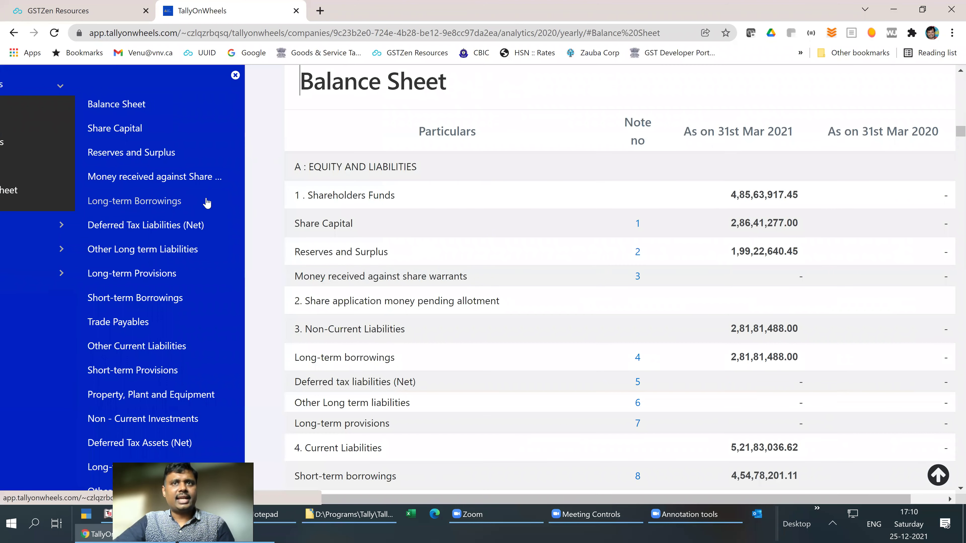
pyautogui.click(112, 130)
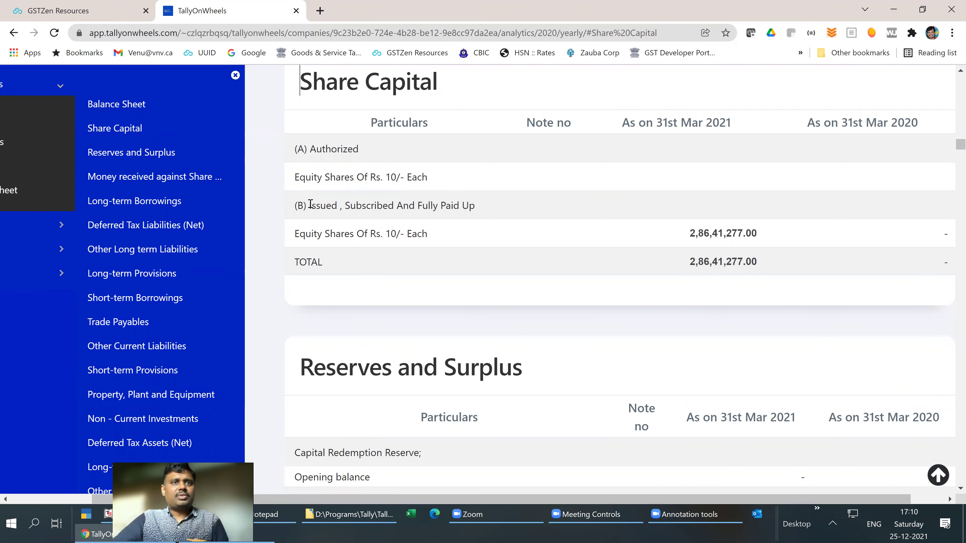
pyautogui.scroll(10, 498, 253)
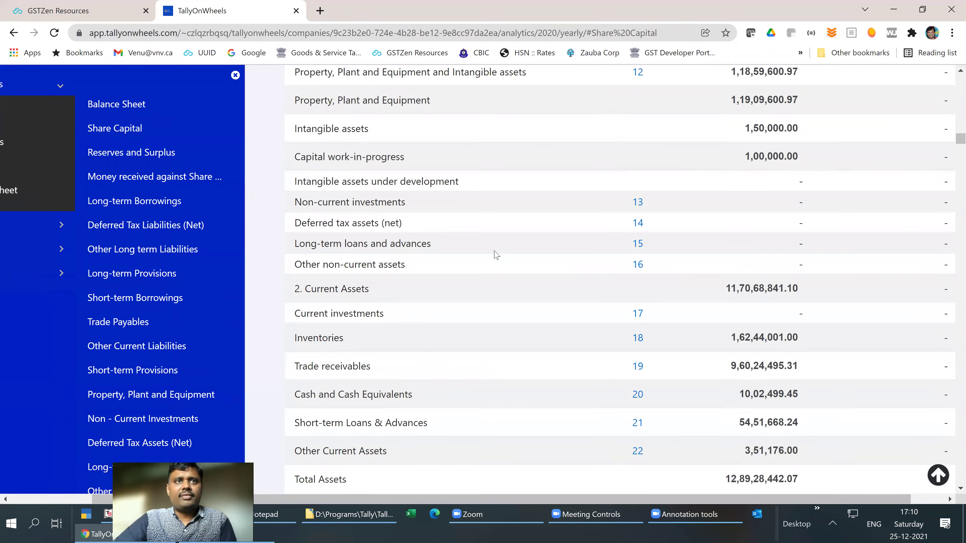
pyautogui.scroll(3, 496, 254)
pyautogui.hscroll(-3, 102, 187)
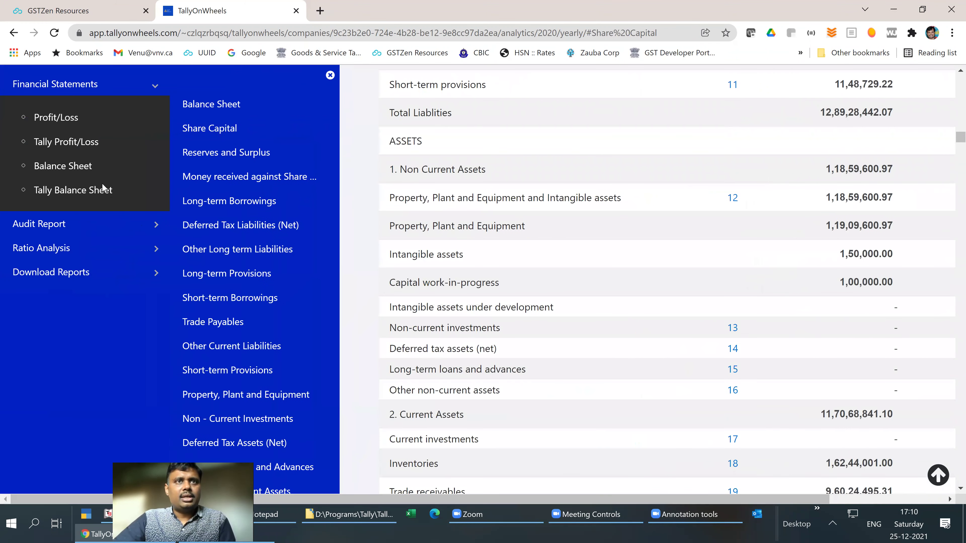
# Step: Collapse Financial Statements, list the Audit Report and Ratio Analysis sections, and view the capital structure ratios
pyautogui.click(154, 86)
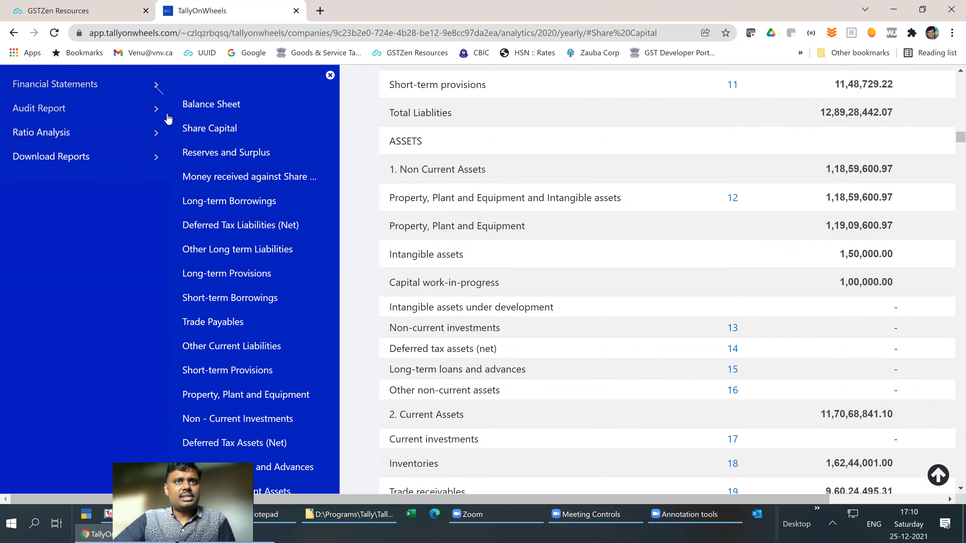
pyautogui.click(155, 111)
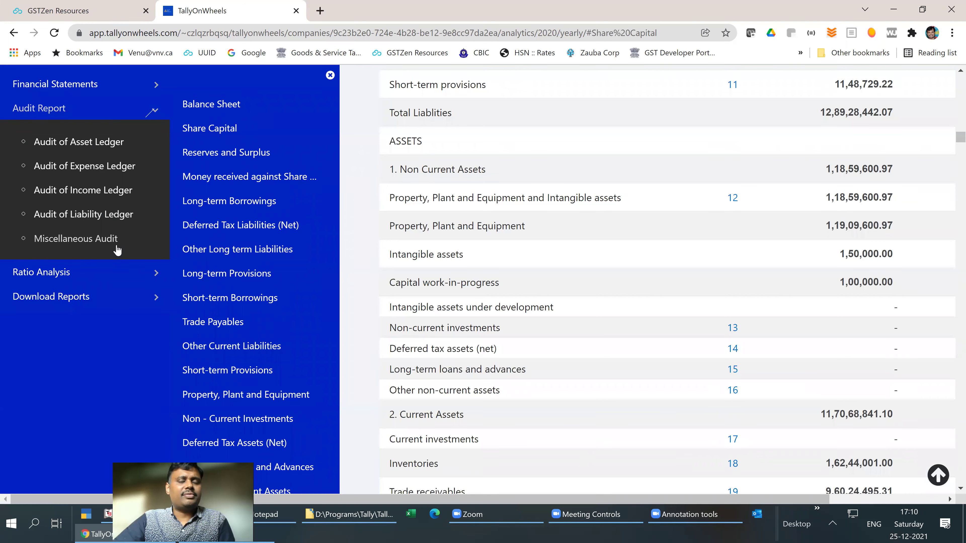
pyautogui.click(155, 273)
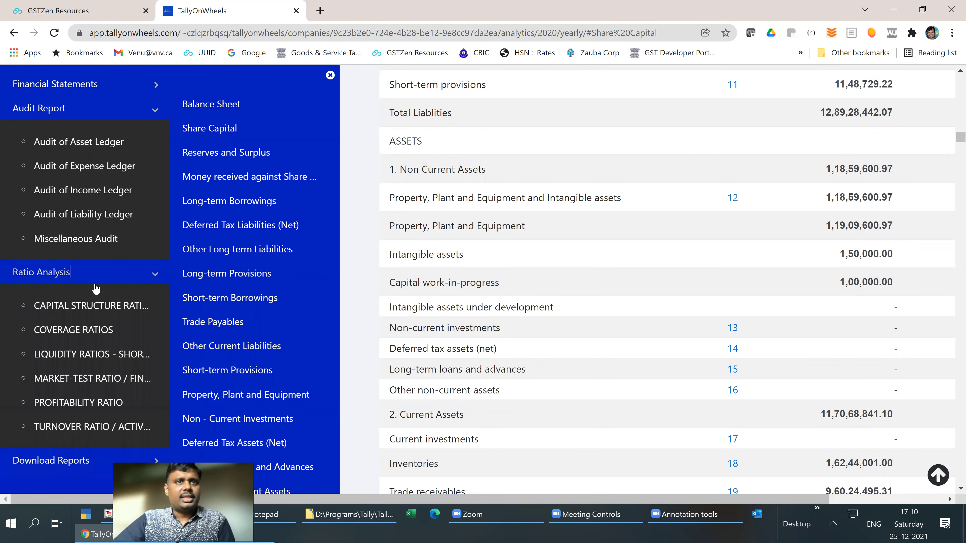
pyautogui.click(56, 304)
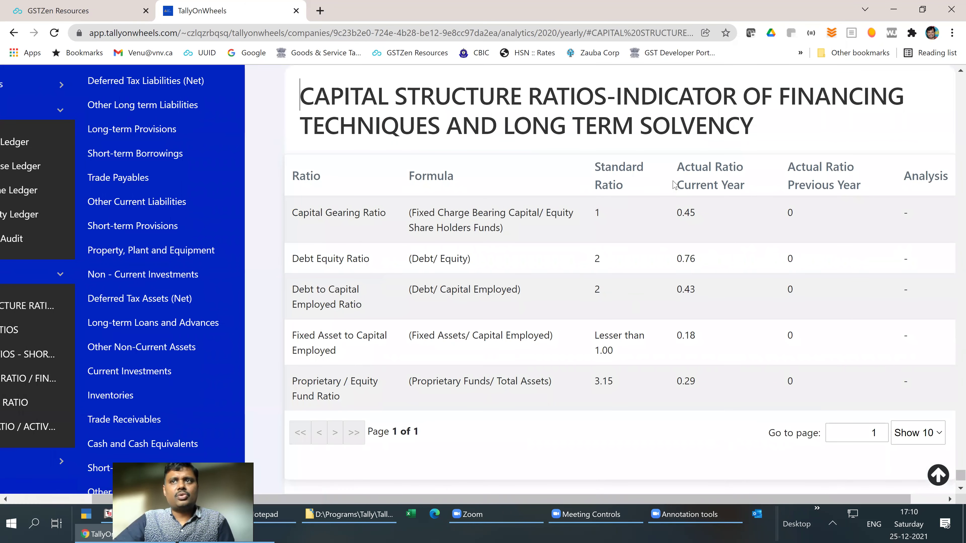
# Step: Download the Ledger Information and Audit Report files from the available download reports
pyautogui.click(55, 502)
pyautogui.click(53, 502)
pyautogui.click(52, 460)
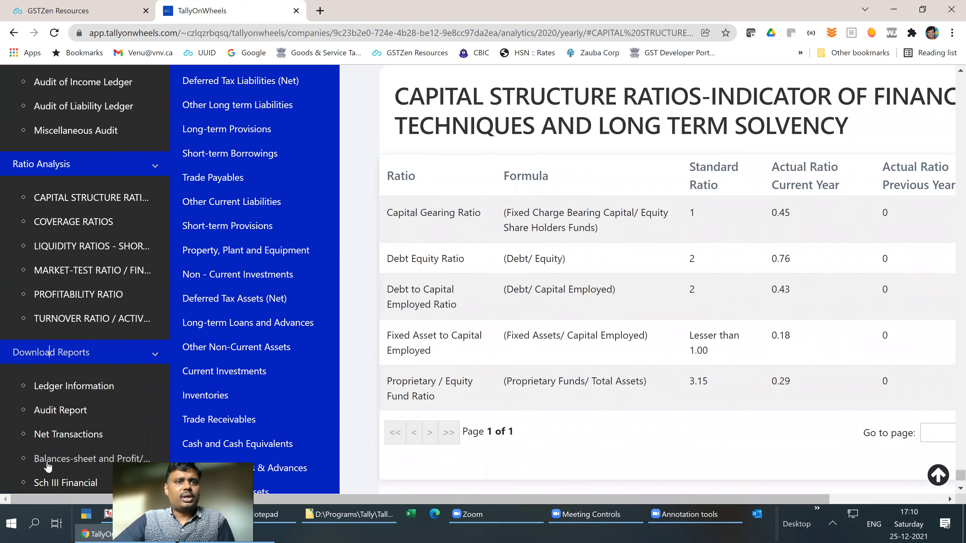
pyautogui.scroll(-3, 119, 207)
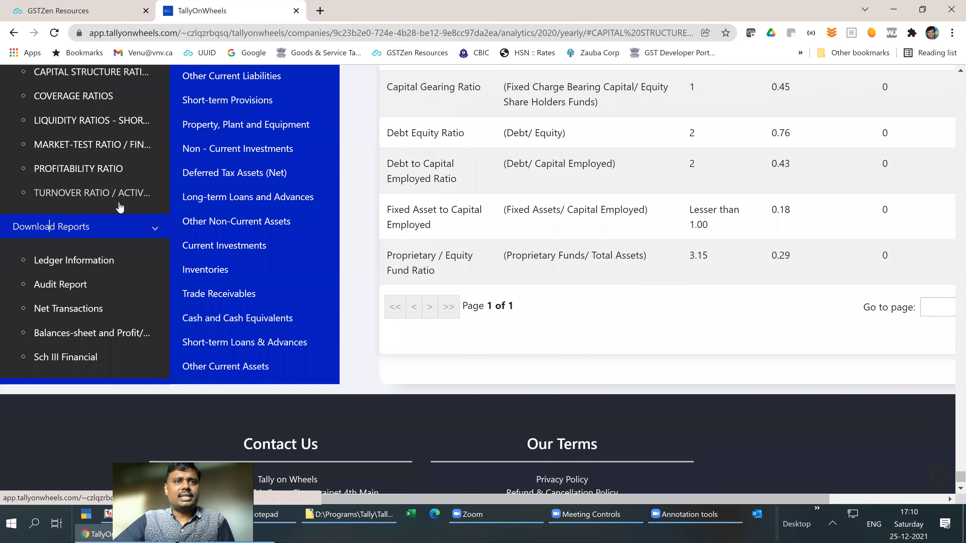
pyautogui.click(74, 261)
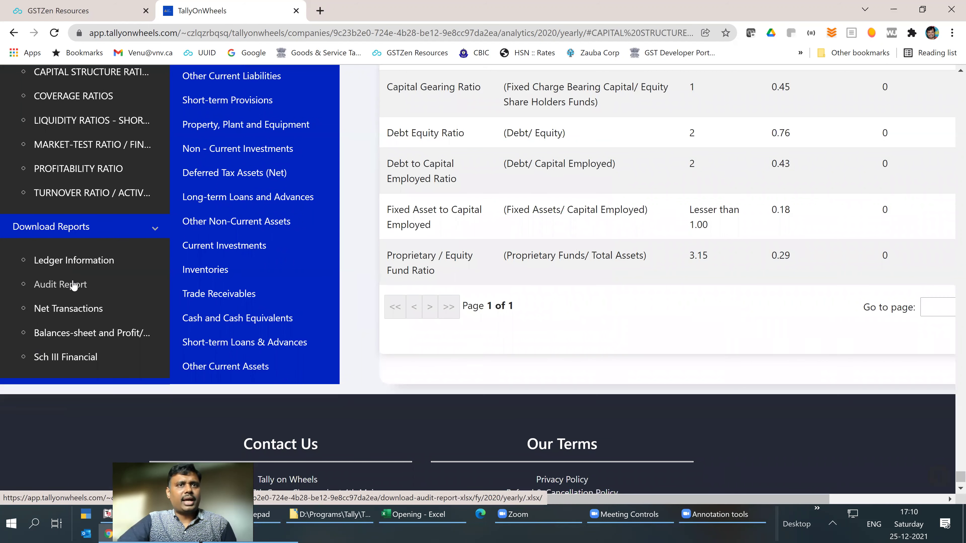
pyautogui.click(65, 283)
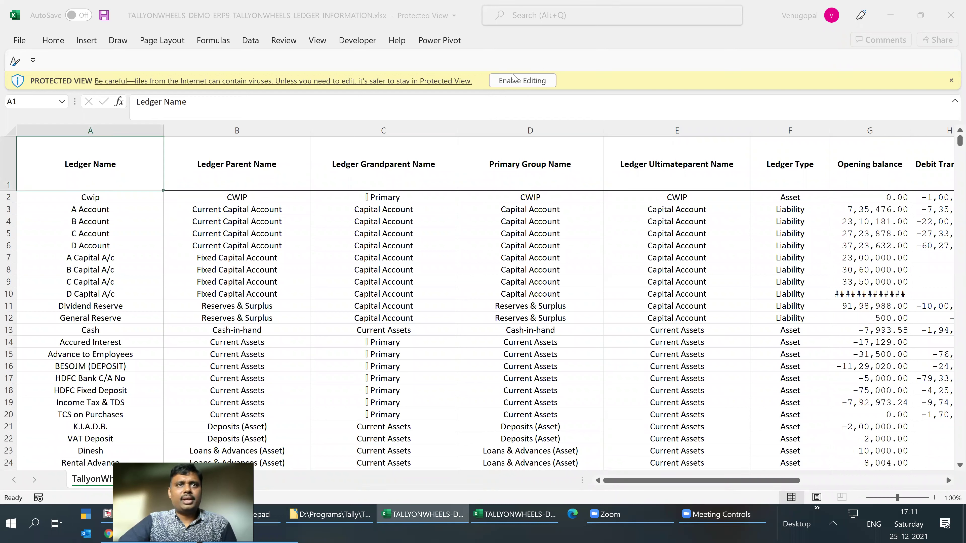
# Step: In Excel, enable editing of the ledger information workbook and examine its headers from the last column back to Primary Group Name
pyautogui.click(523, 82)
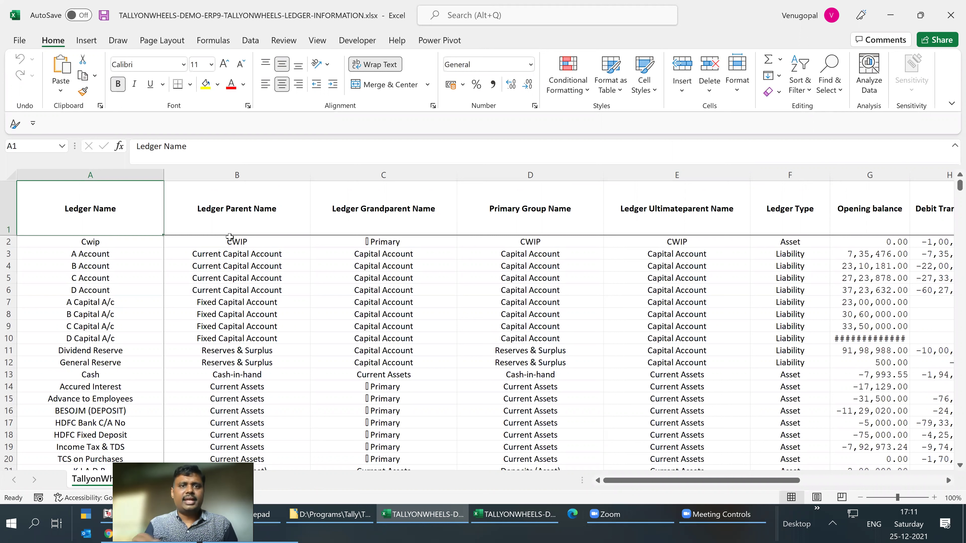
pyautogui.hotkey('ctrl', 'Right')
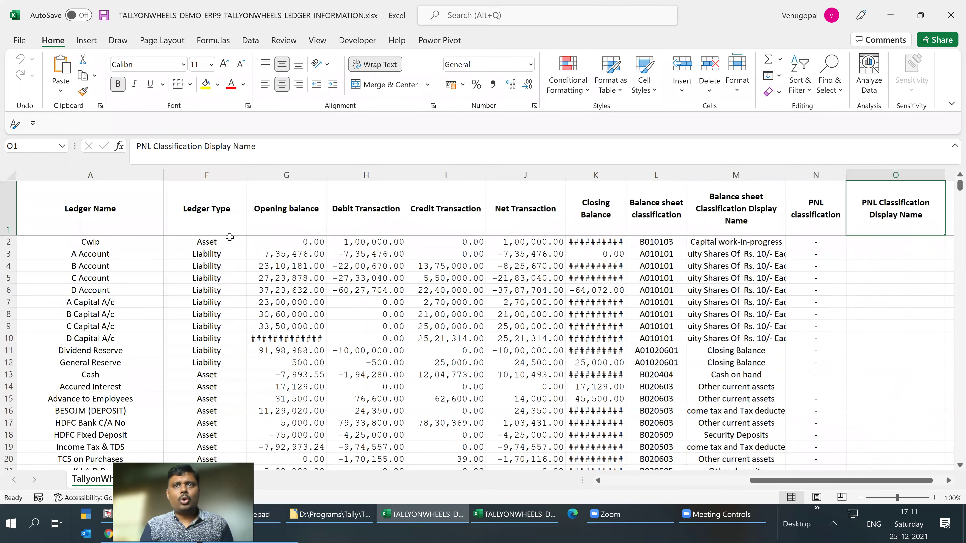
pyautogui.press('Left')
pyautogui.press('Left')
pyautogui.press('Left')
pyautogui.press('Left')
pyautogui.press('Left')
pyautogui.press('Left')
pyautogui.press('Left')
pyautogui.press('Left')
pyautogui.press('Left')
pyautogui.press('Left')
pyautogui.press('Left')
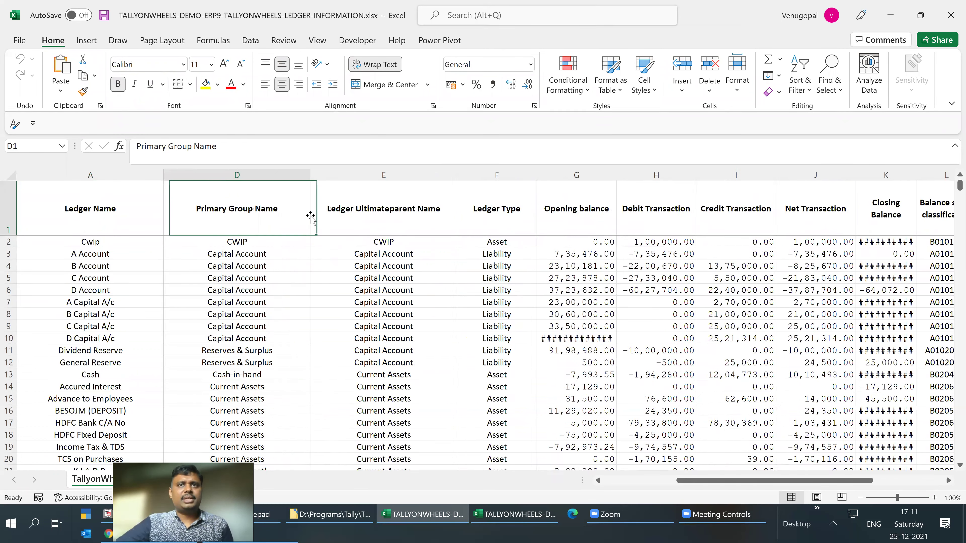
# Step: Examine the ledger headers from Ledger Ultimateparent Name through the balance and transaction columns to PNL Classification Display Name
pyautogui.press('Right')
pyautogui.press('Right')
pyautogui.press('Right')
pyautogui.press('Right')
pyautogui.press('Right')
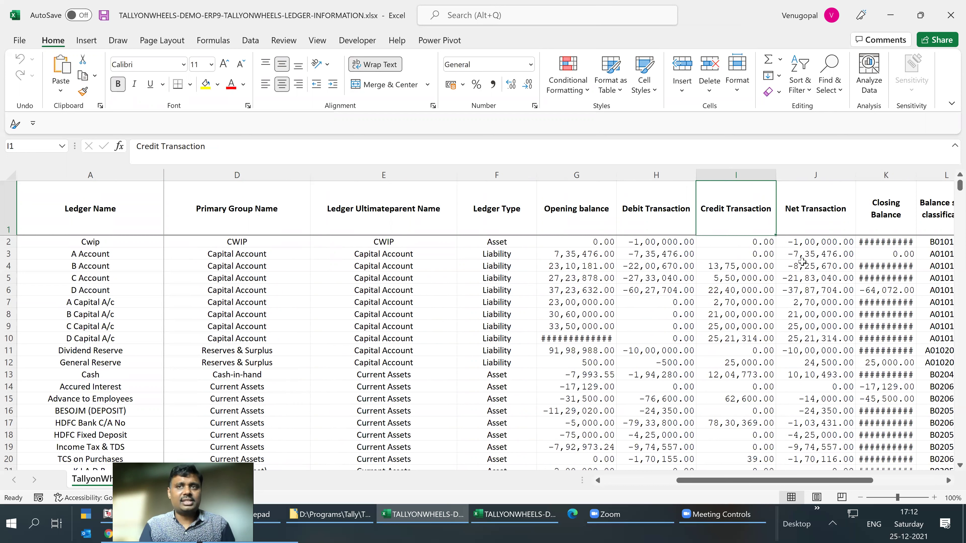
pyautogui.press('Right')
pyautogui.press('Right')
pyautogui.press('Right')
pyautogui.press('Right')
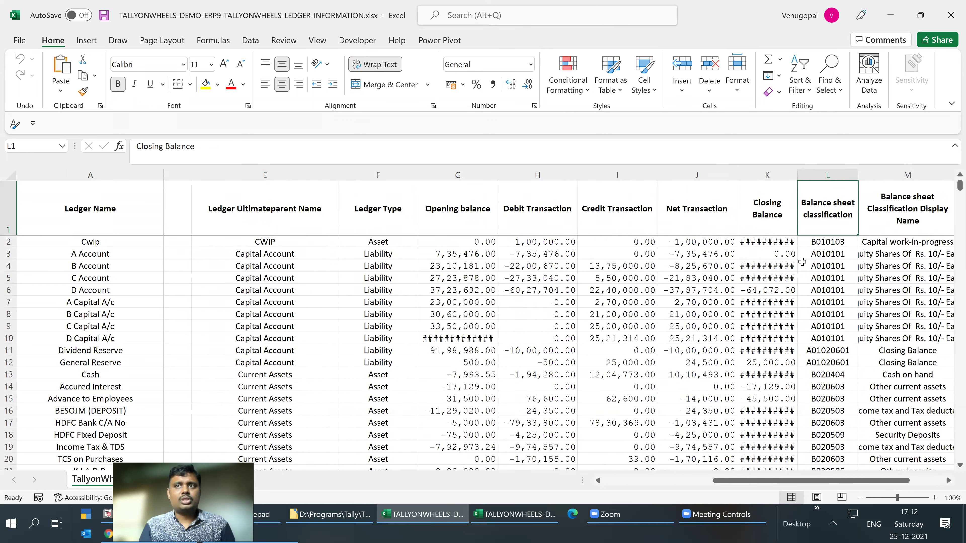
pyautogui.press('Right')
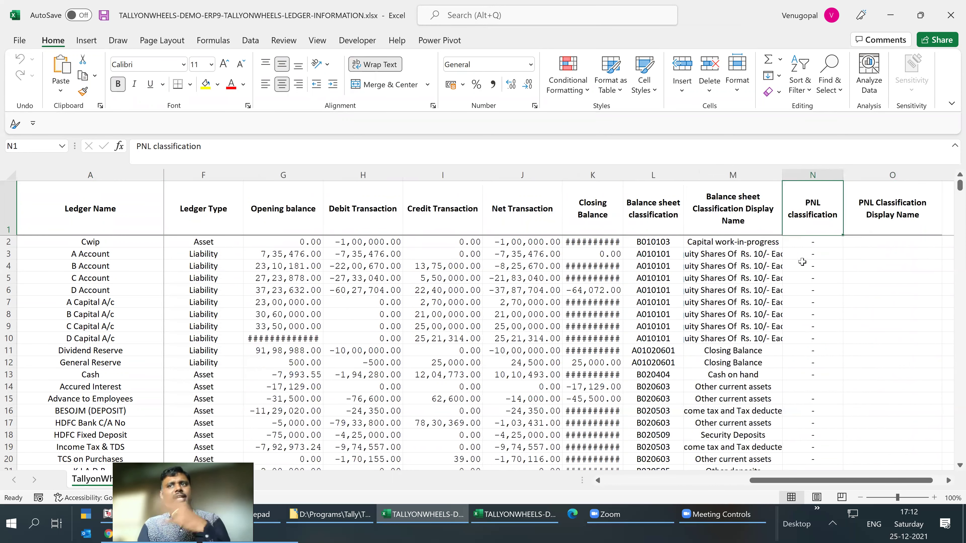
pyautogui.press('Right')
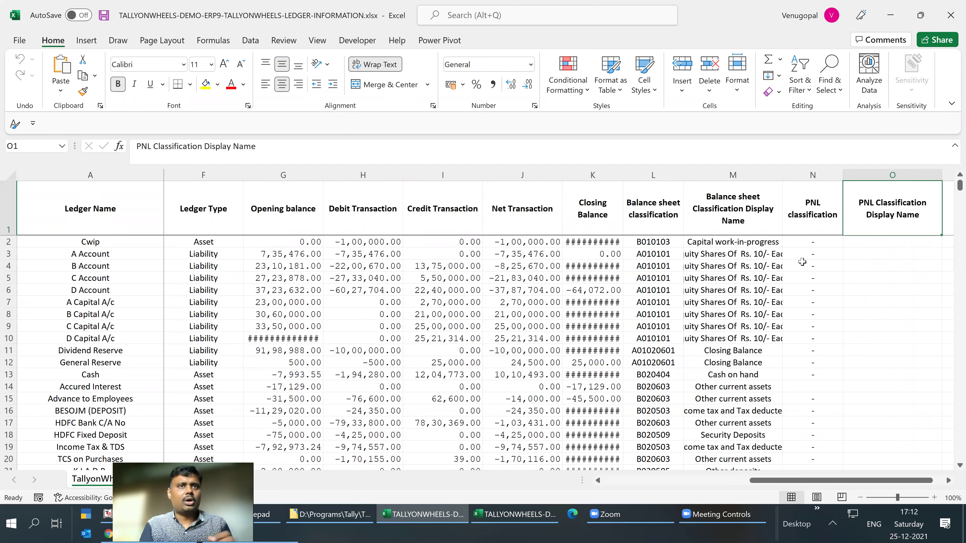
pyautogui.press('Home')
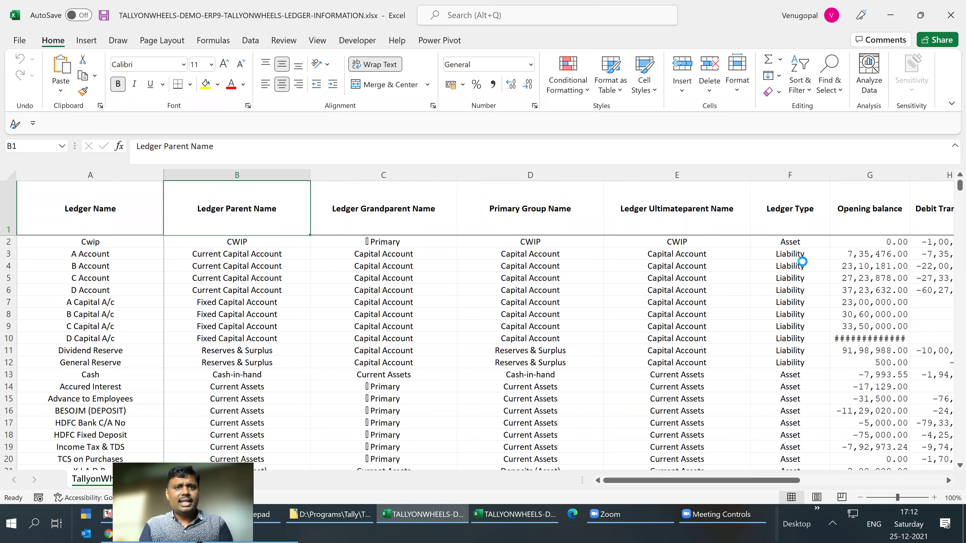
# Step: Close the ledger information workbook and select the first asset ledger report description on the audit report's Index Page
pyautogui.hotkey('ctrl', 'w')
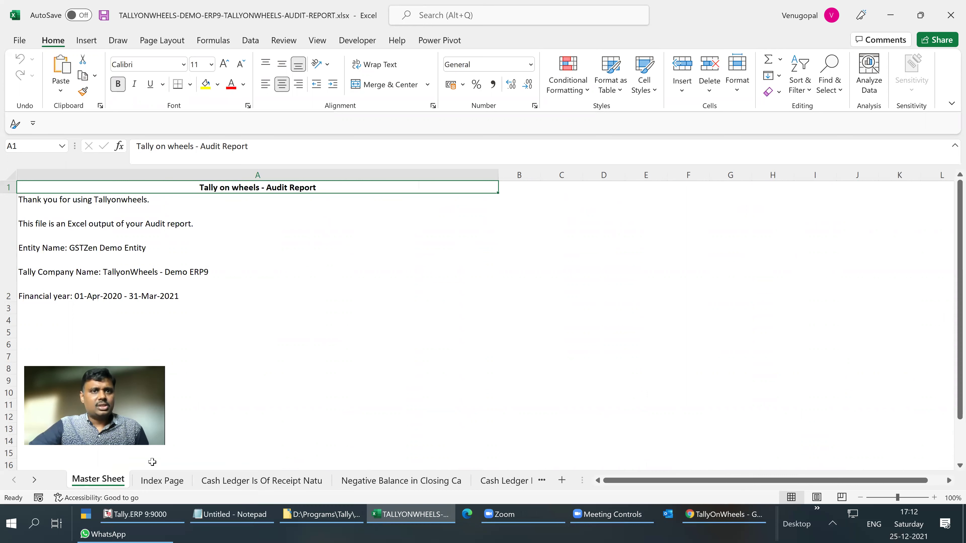
pyautogui.click(162, 482)
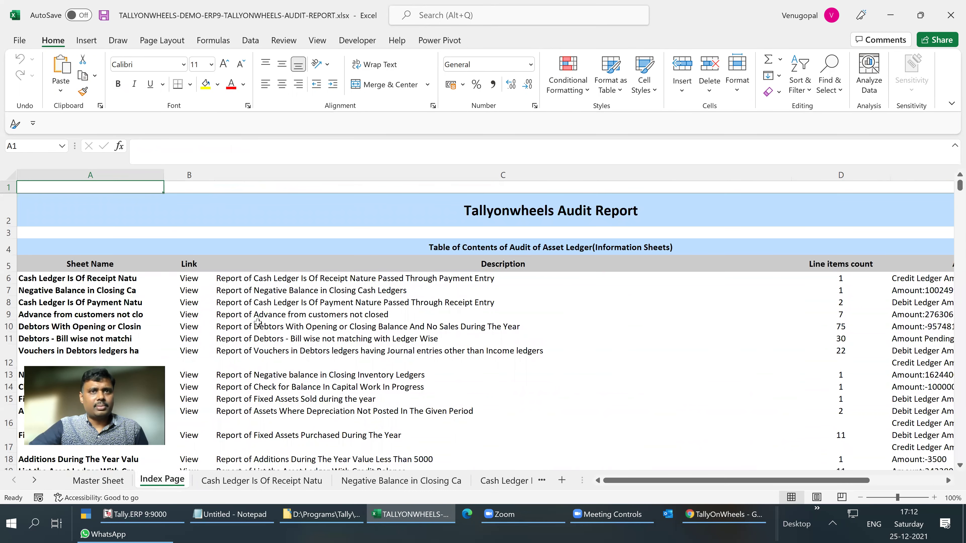
pyautogui.click(286, 278)
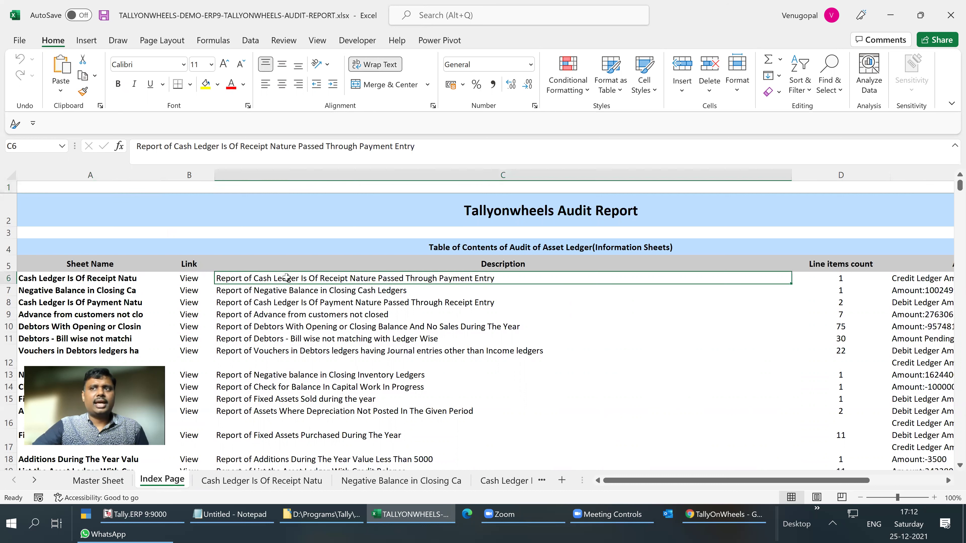
# Step: Examine the Index Page's asset ledger audit entries, from the cash ledger reports and Advance from customers not closed through the rest of the section
pyautogui.press('Home')
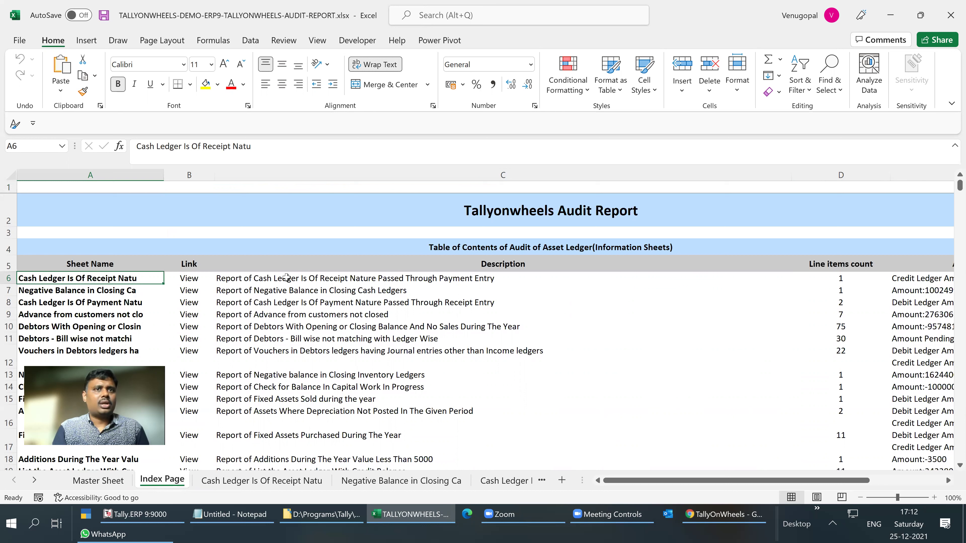
pyautogui.press('Down')
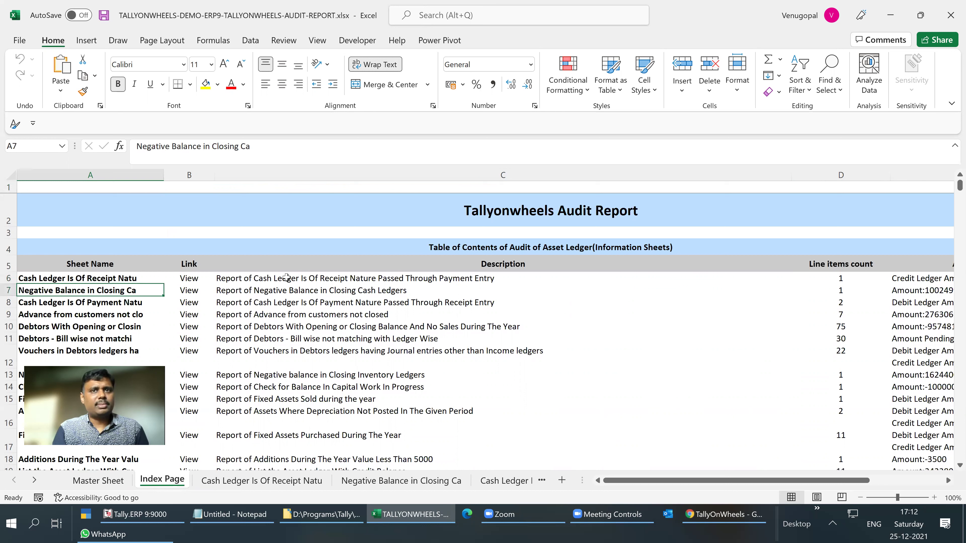
pyautogui.press('Down')
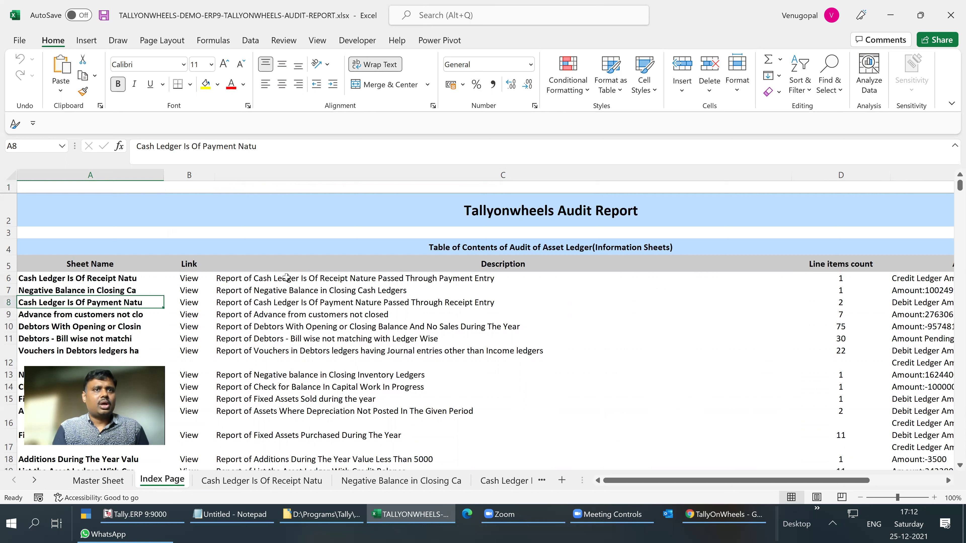
pyautogui.press('Down')
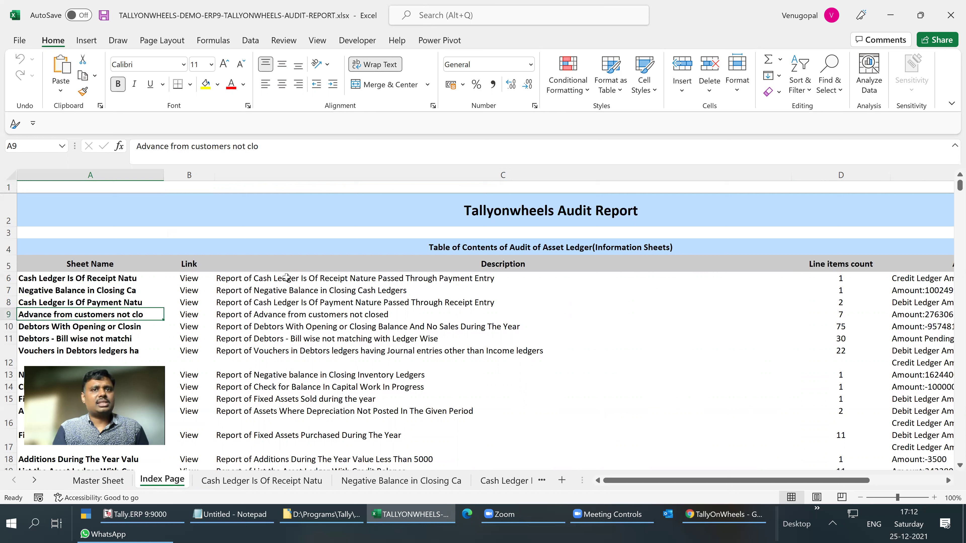
pyautogui.press('Right')
pyautogui.press('Right')
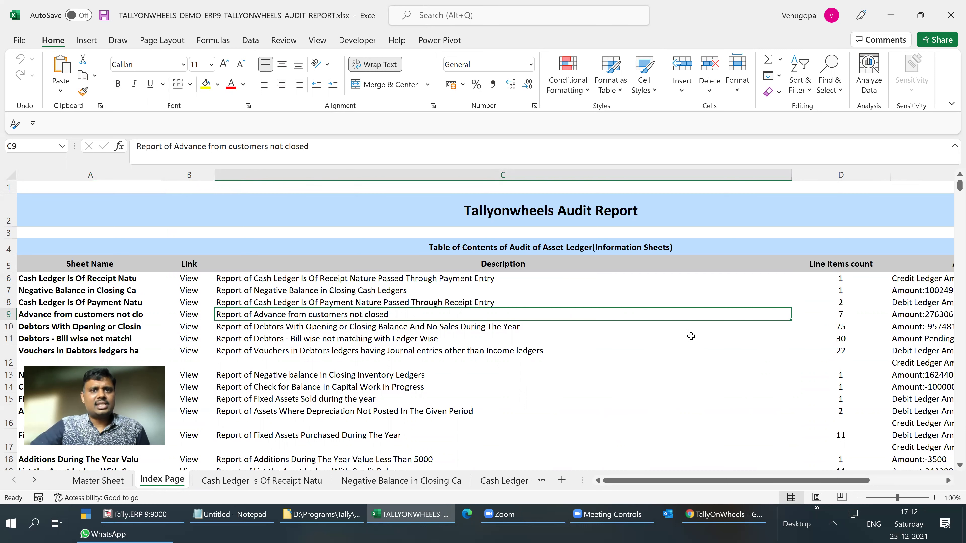
pyautogui.scroll(-3, 691, 336)
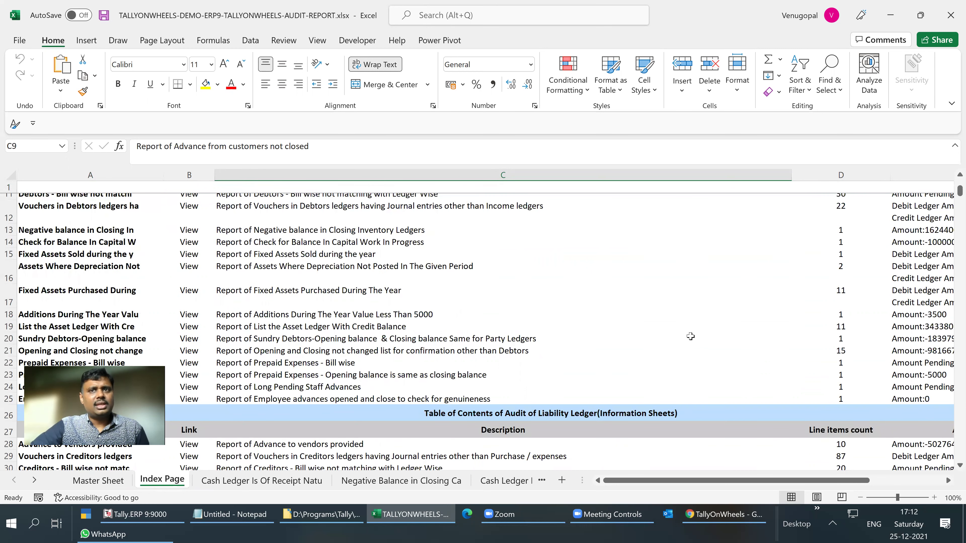
pyautogui.scroll(-2, 690, 336)
pyautogui.scroll(3, 690, 335)
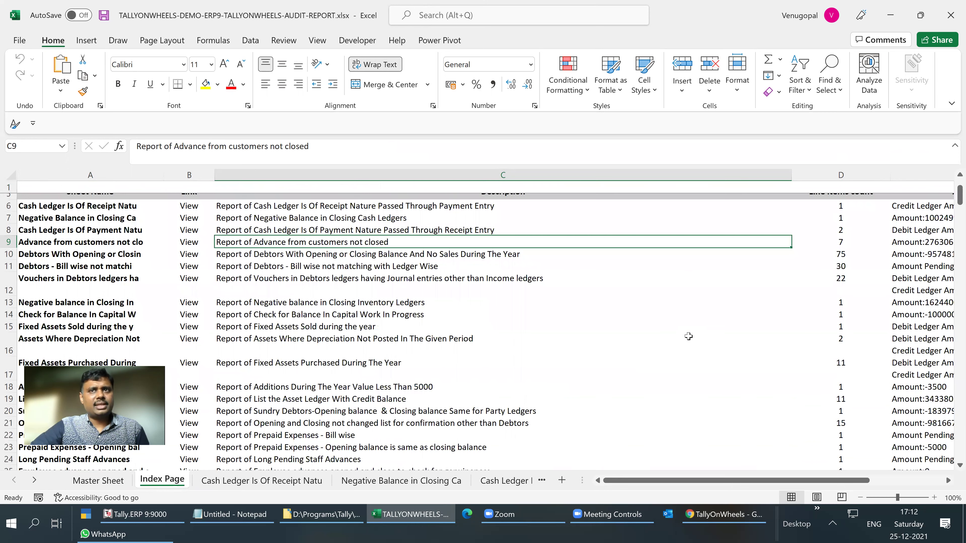
pyautogui.scroll(2, 671, 300)
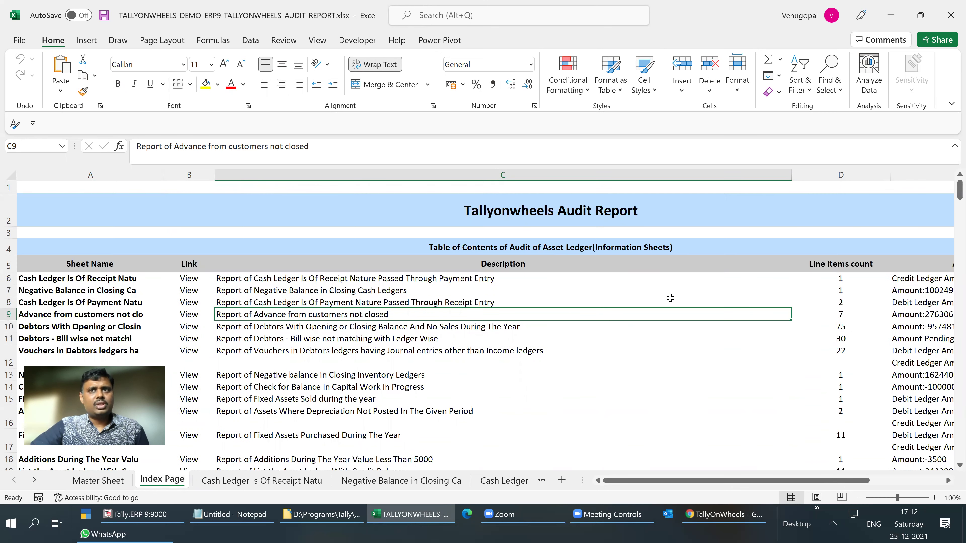
# Step: Review the Index Page's tables of contents from the Asset Ledger heading through the Liability Ledger and expense sections to Miscellaneous Audit
pyautogui.click(525, 248)
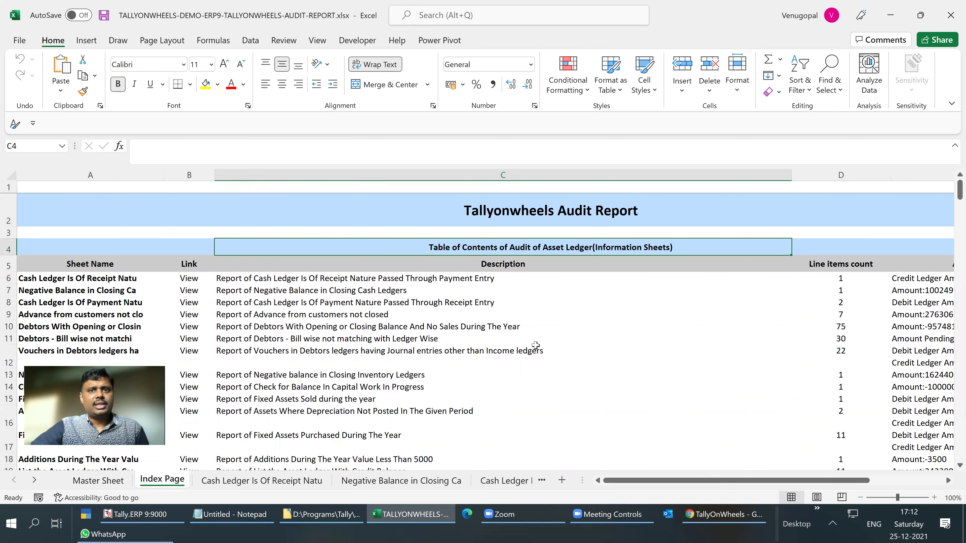
pyautogui.scroll(-3, 535, 345)
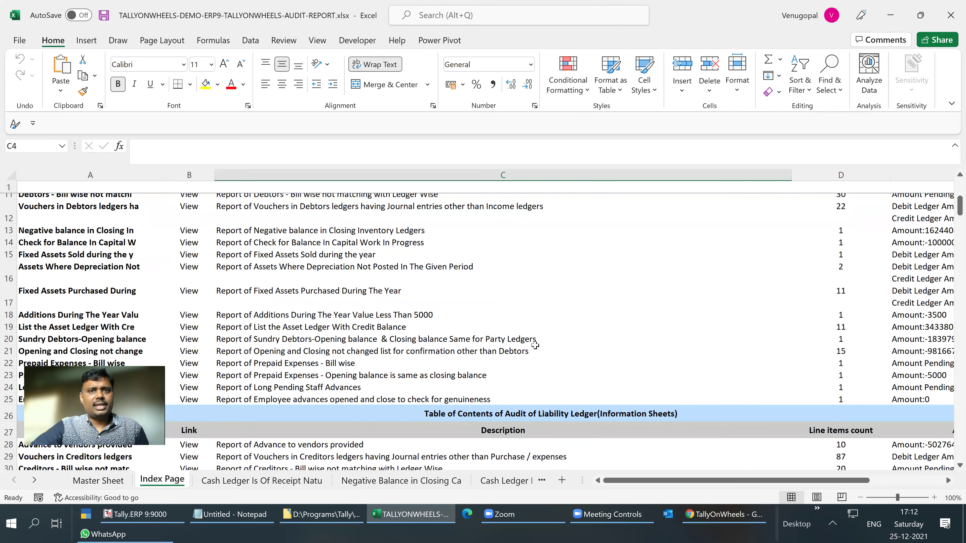
pyautogui.scroll(-3, 535, 345)
pyautogui.scroll(-5, 535, 345)
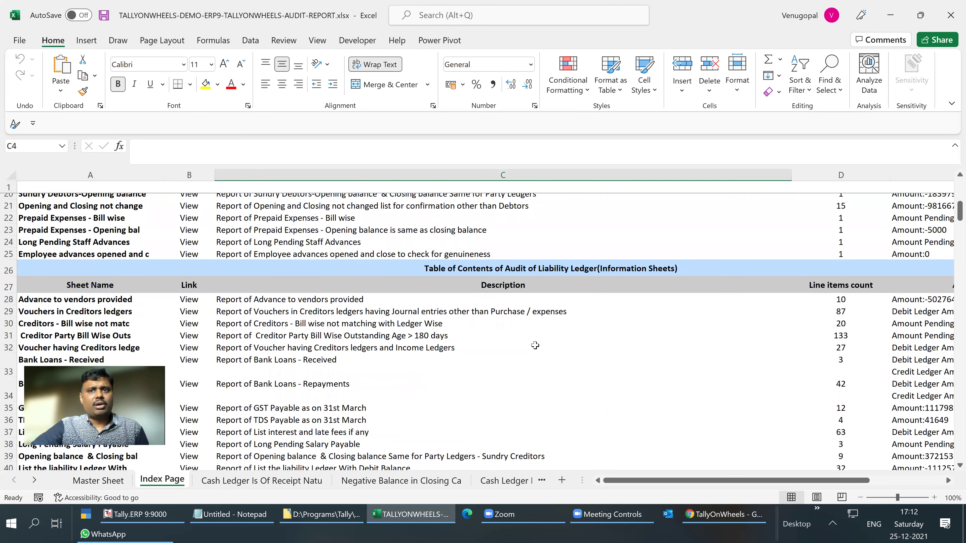
pyautogui.scroll(-5, 541, 306)
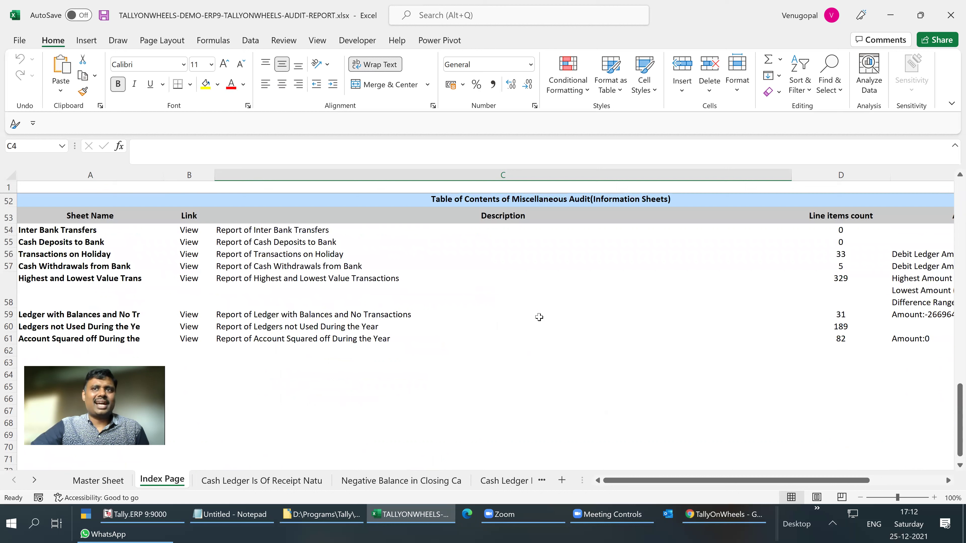
pyautogui.scroll(2, 538, 317)
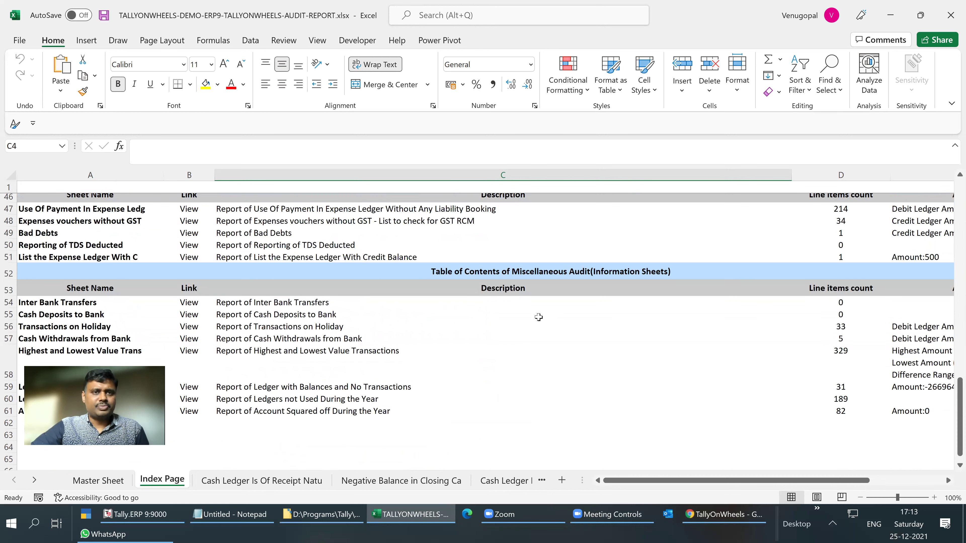